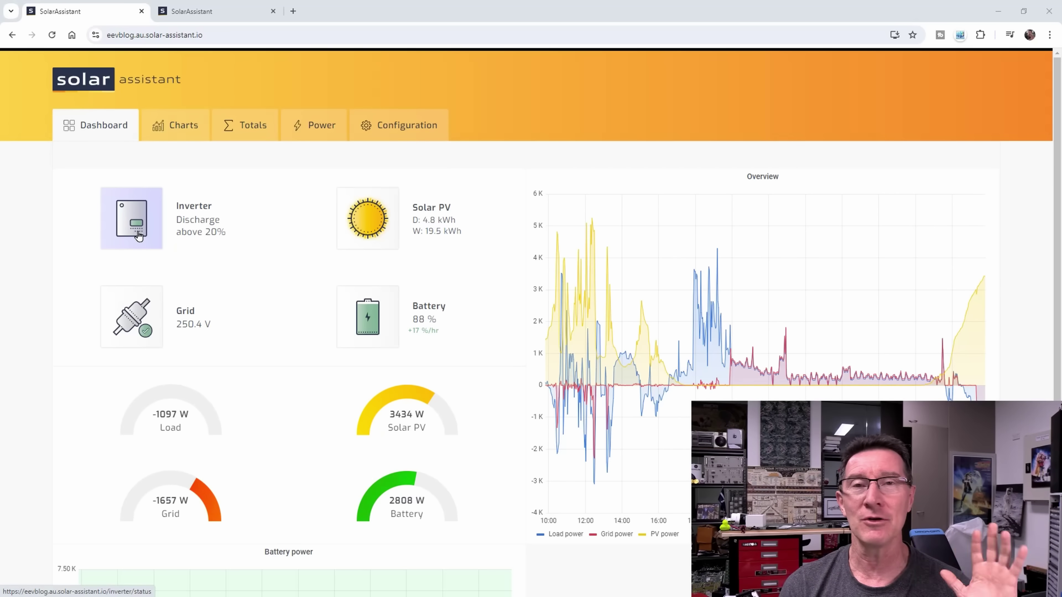
Open the inverter status details and examine the auxiliary PV power and generator power readings in the Auxiliary section.
click(206, 221)
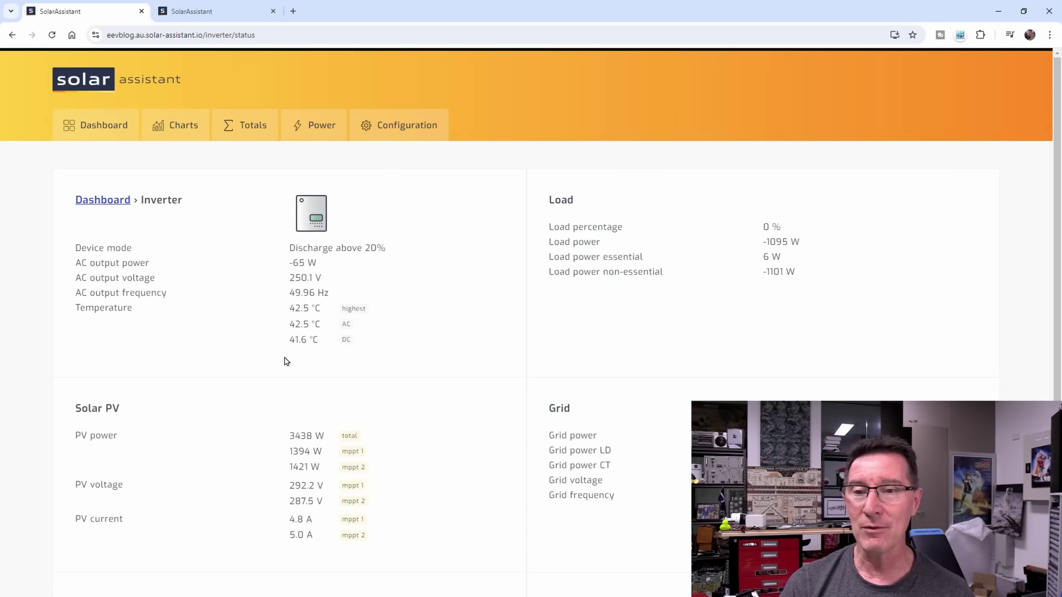
scroll(337, 361, down, 3)
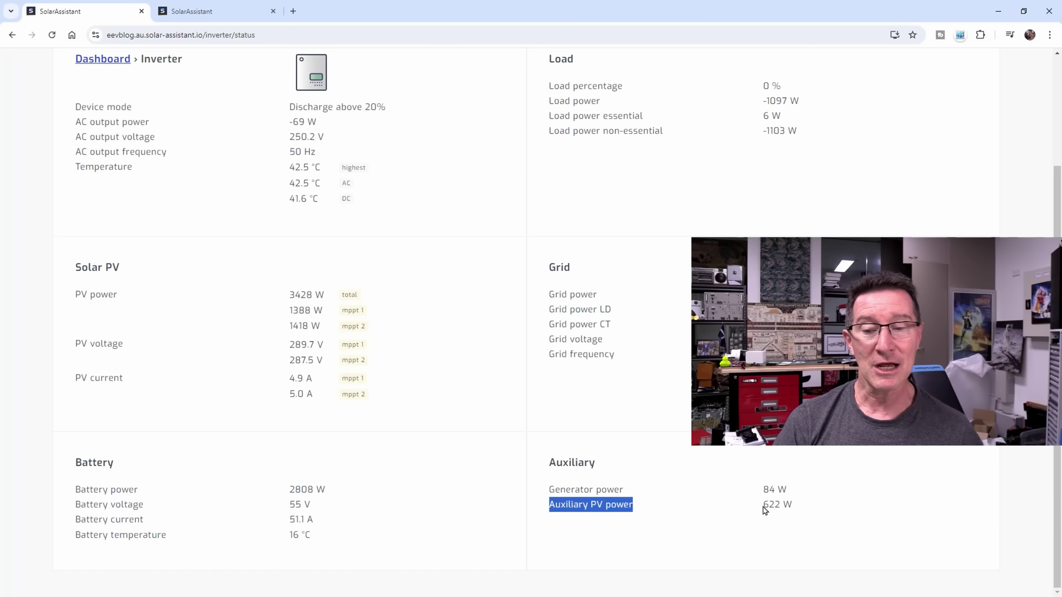
drag(761, 505, 808, 508)
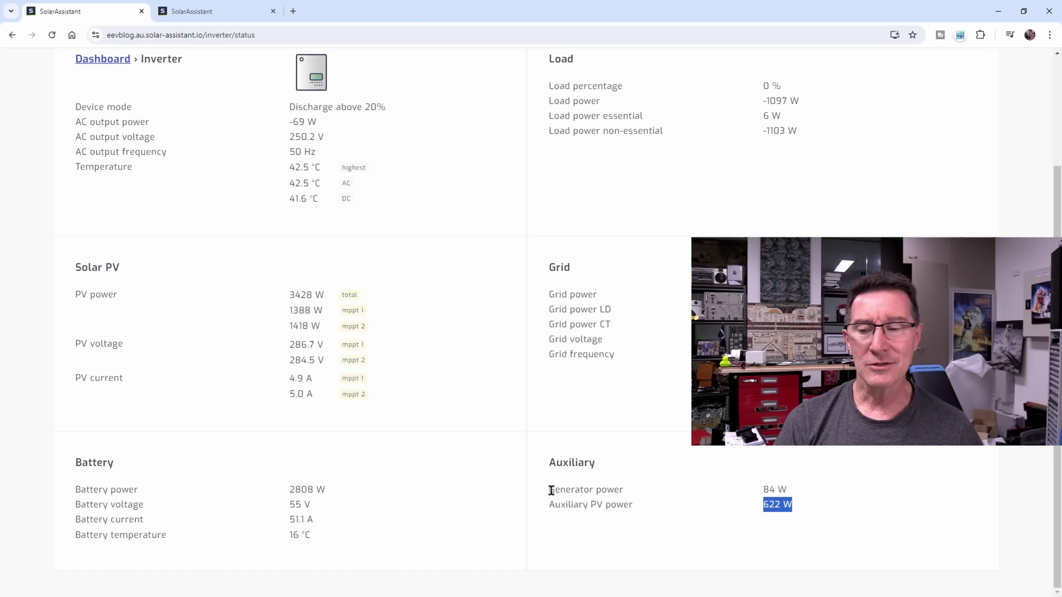
drag(762, 489, 787, 489)
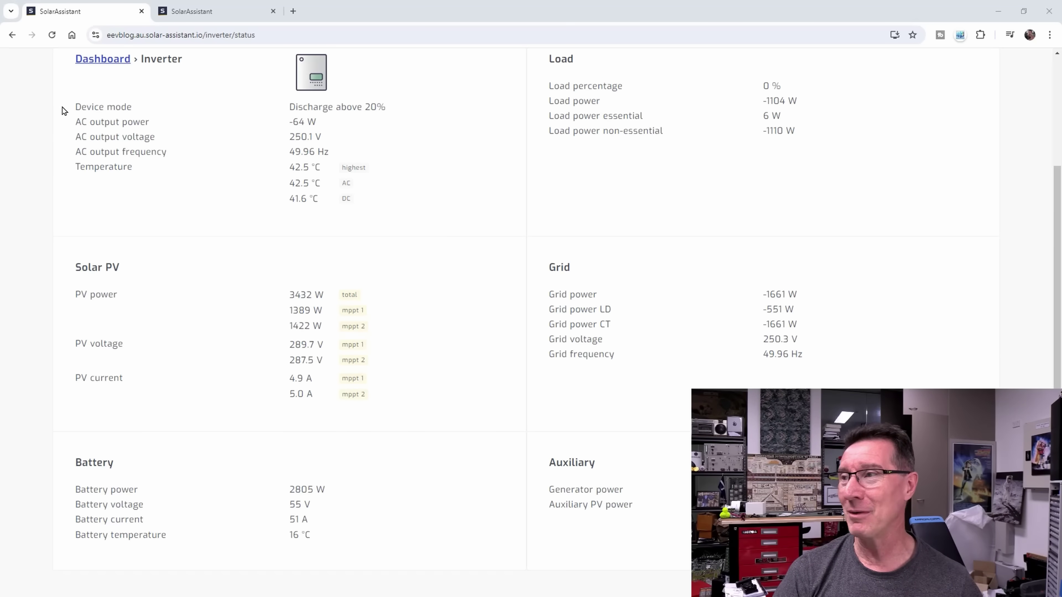
scroll(161, 180, up, 3)
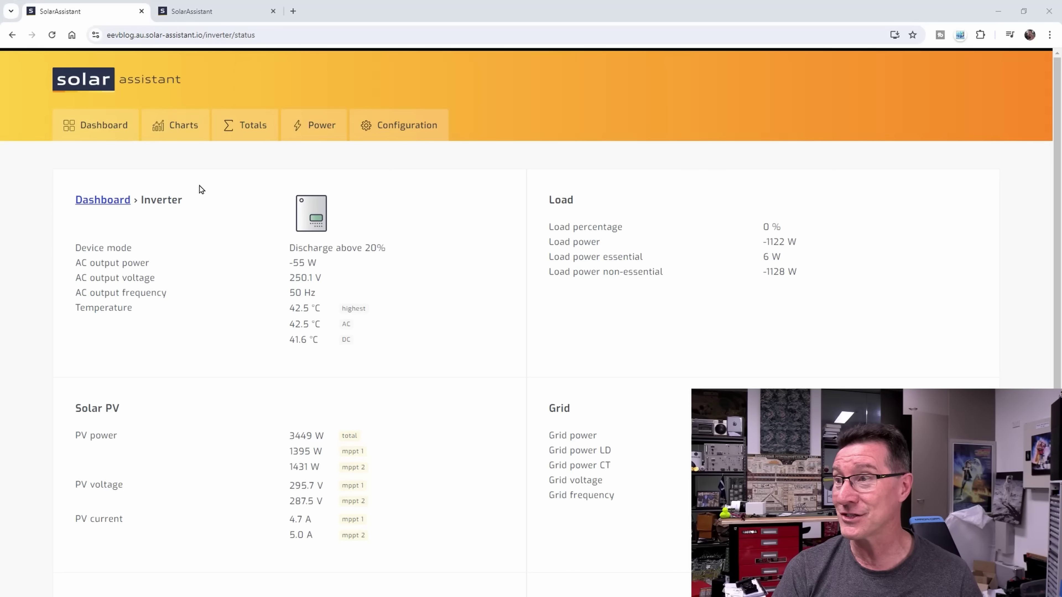
Return to the dashboard, look through the charts, and open the Auxiliary PV power chart in full view.
click(102, 130)
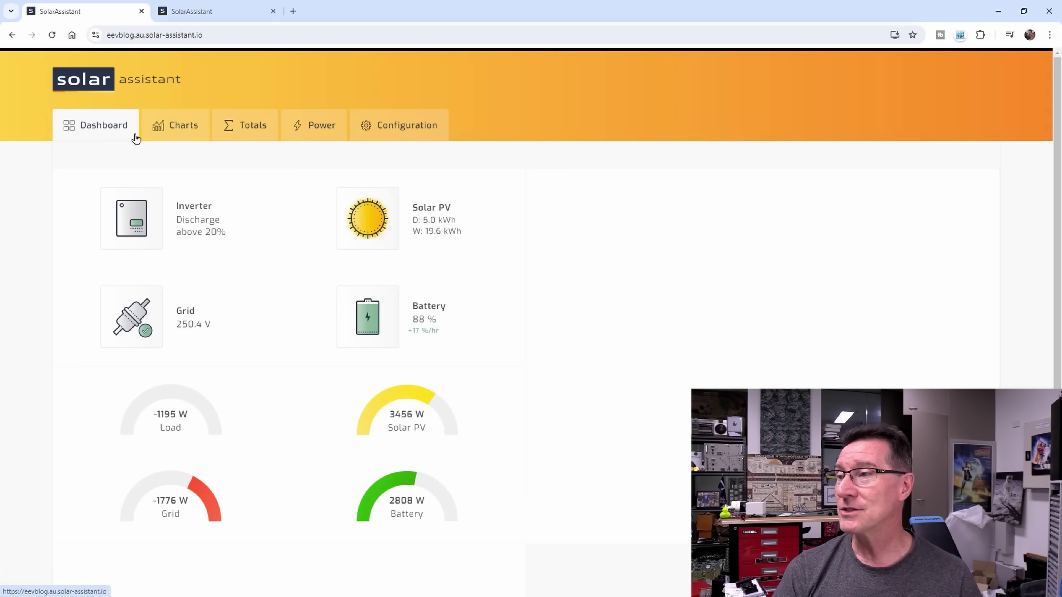
click(179, 127)
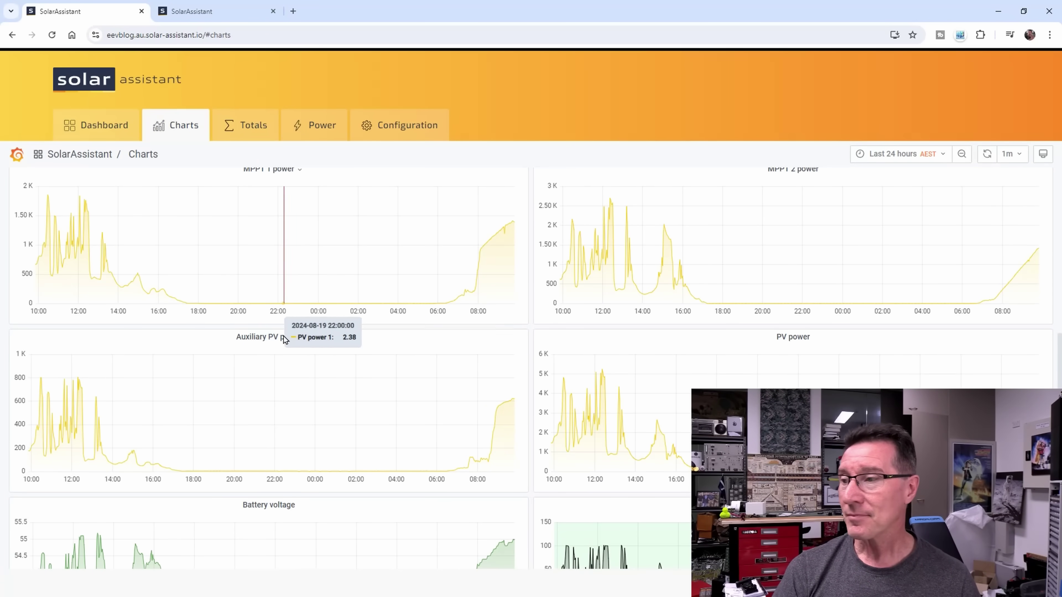
scroll(357, 289, up, 10)
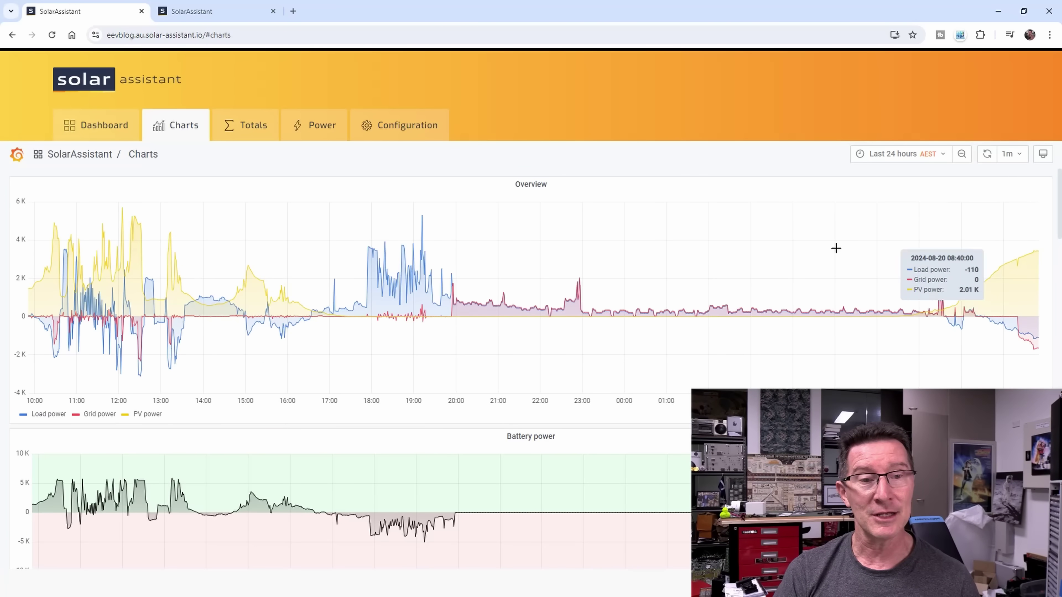
scroll(256, 292, down, 10)
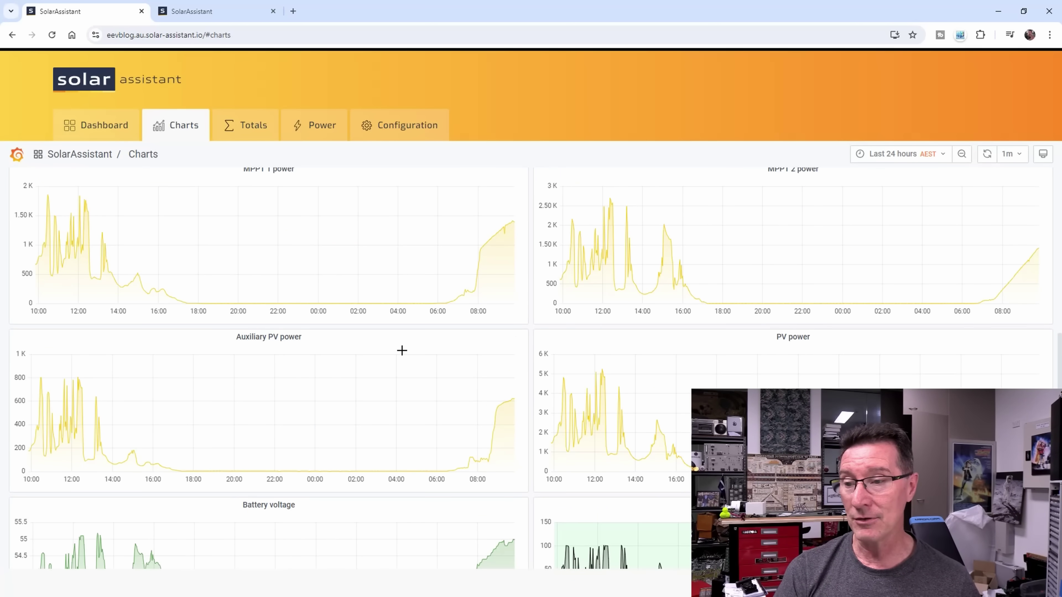
click(307, 339)
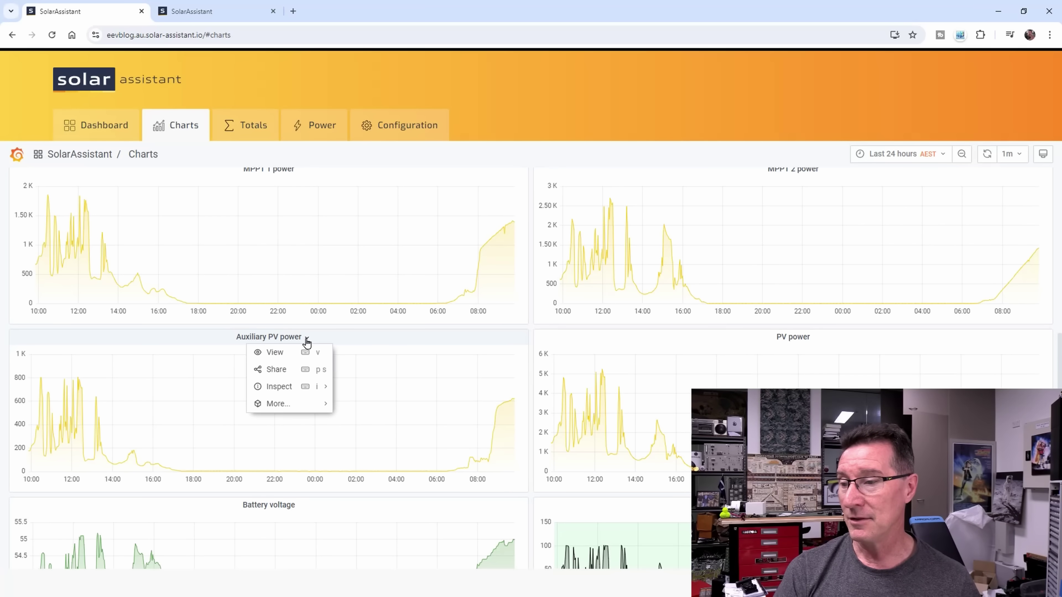
click(275, 353)
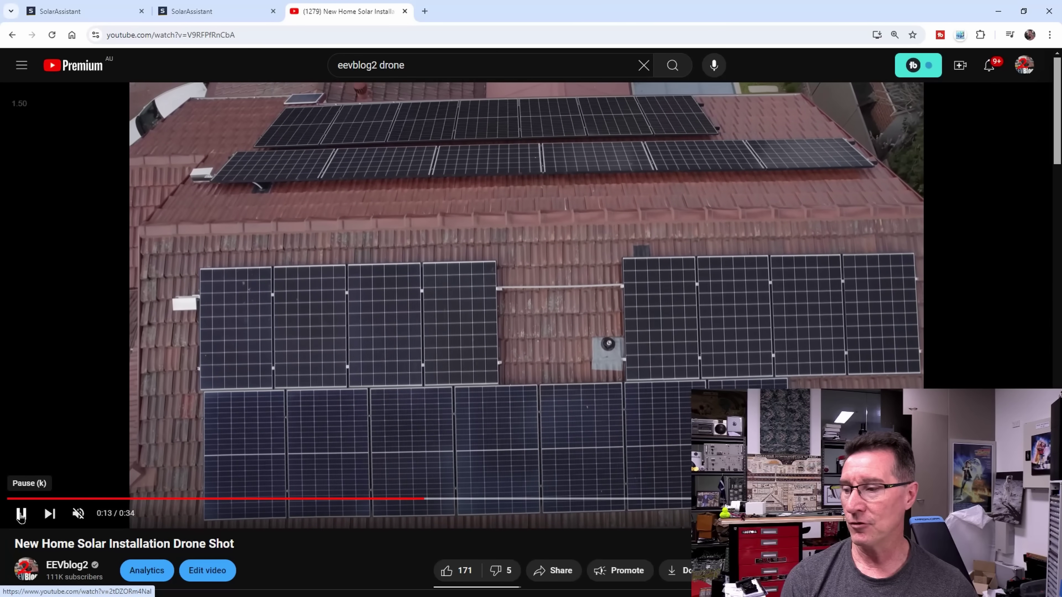
Pause the rooftop solar drone video to examine the panels, resume it briefly, and pause it at a wider view.
click(21, 516)
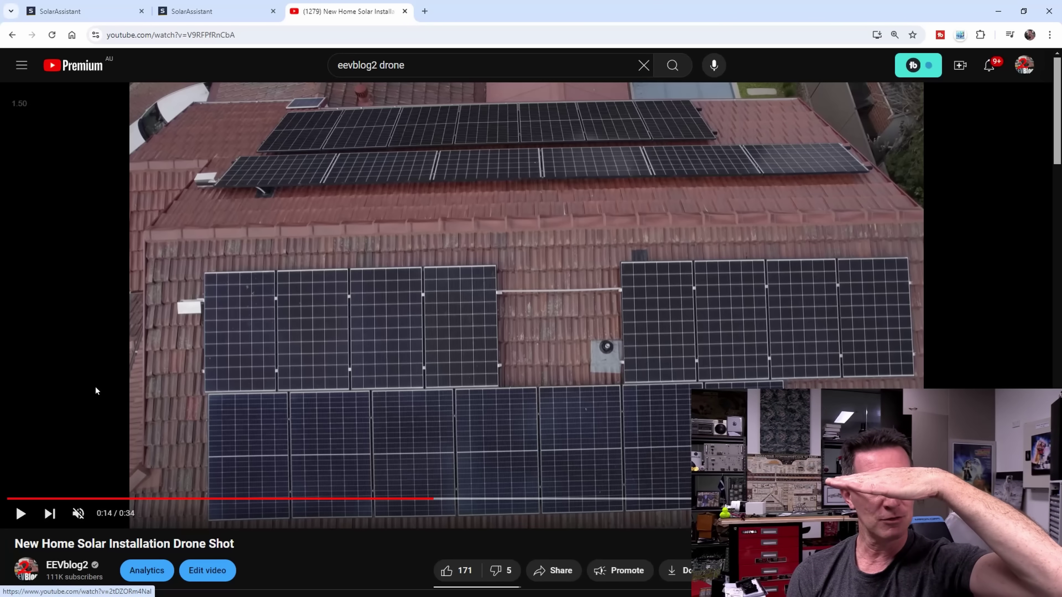
click(20, 516)
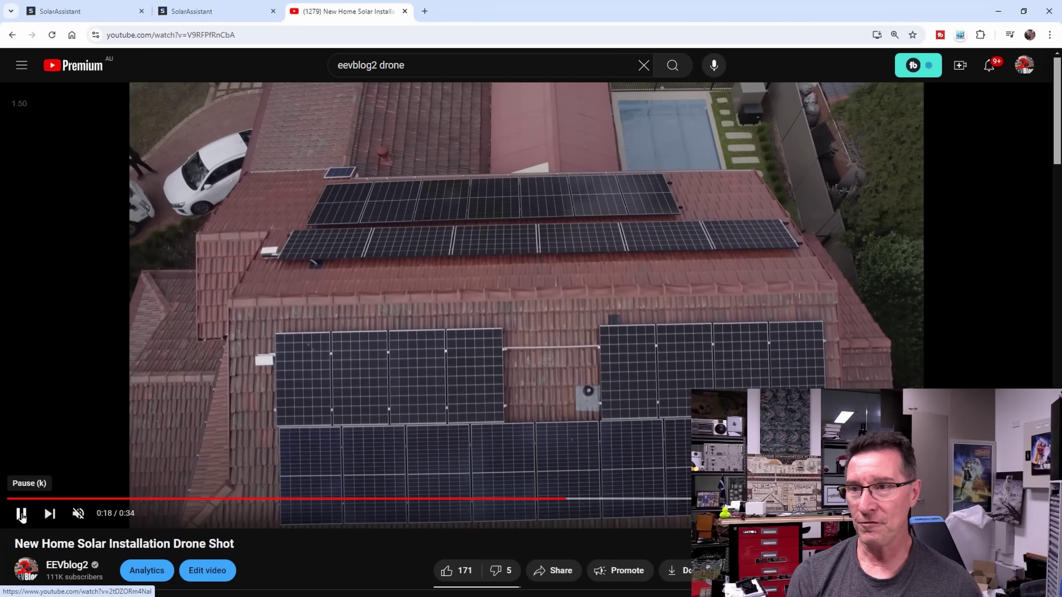
click(21, 517)
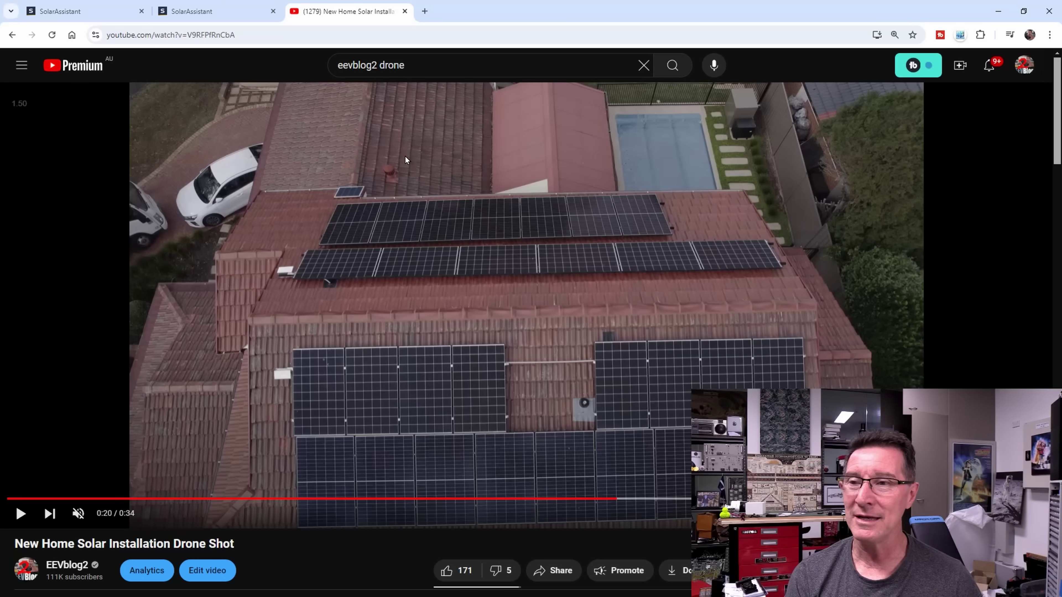
Switch back to the SolarAssistant charts, leave the Auxiliary PV power chart, and open the Generator power chart in full view.
click(84, 11)
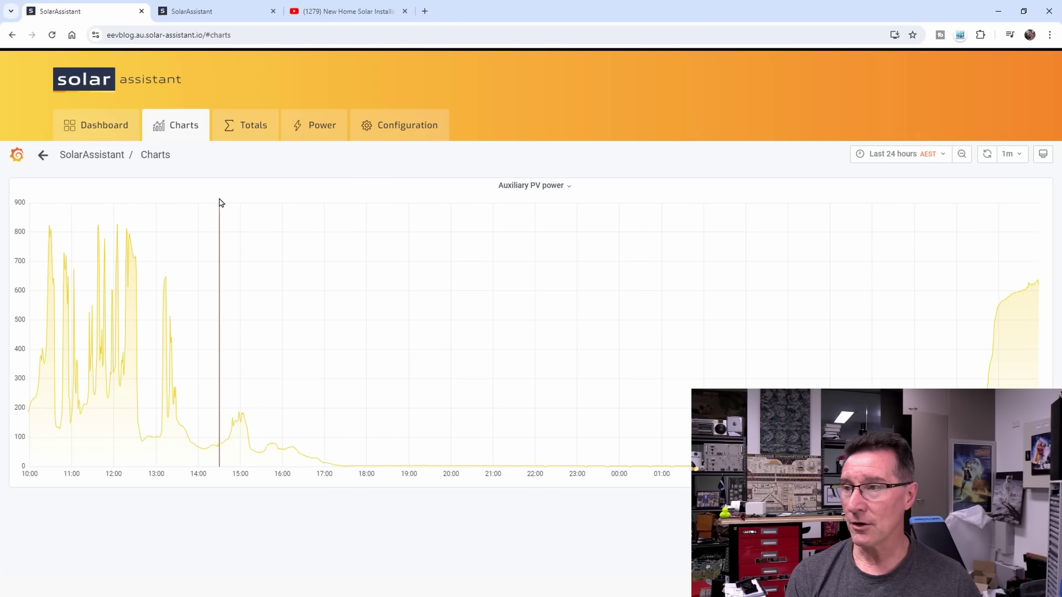
click(44, 156)
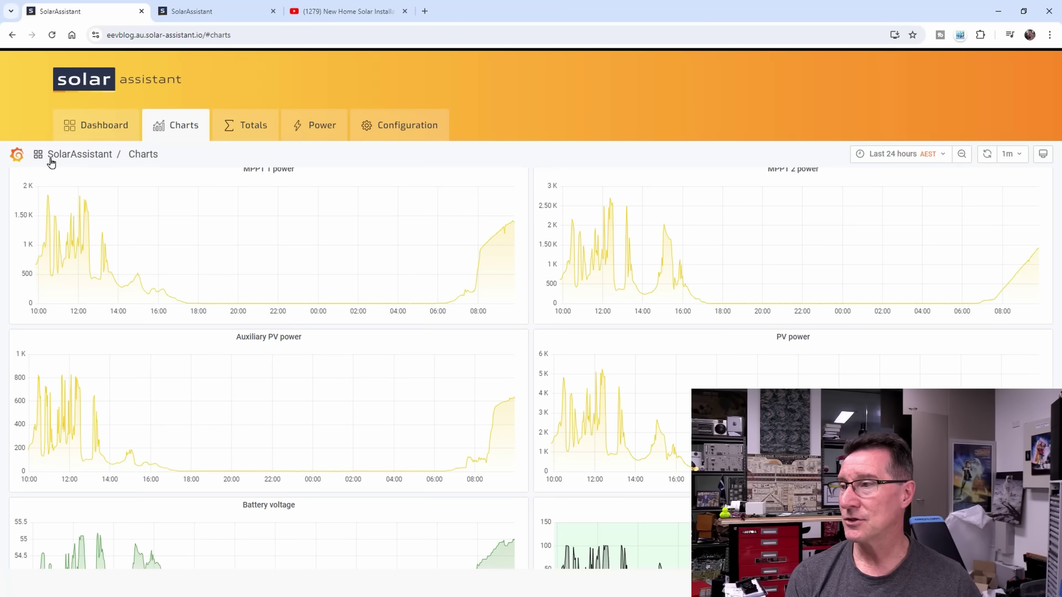
scroll(248, 356, down, 15)
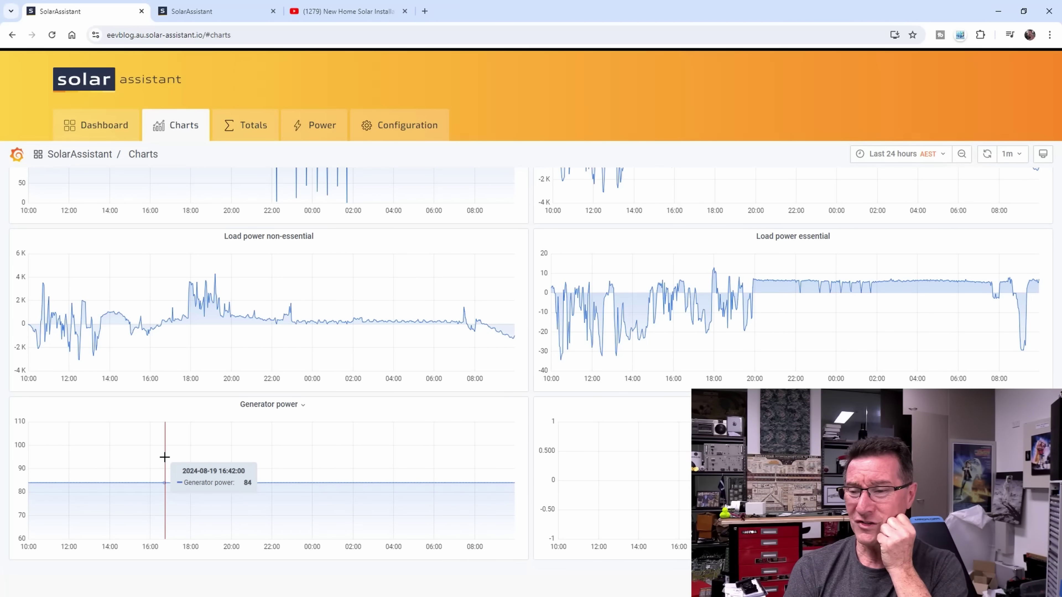
scroll(251, 460, up, 1)
click(299, 460)
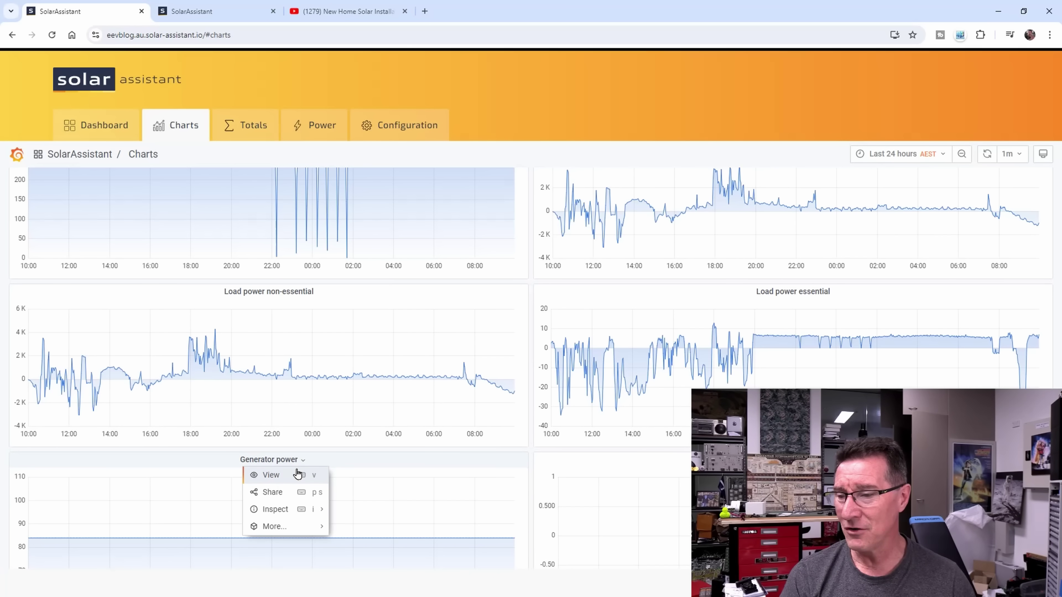
click(271, 476)
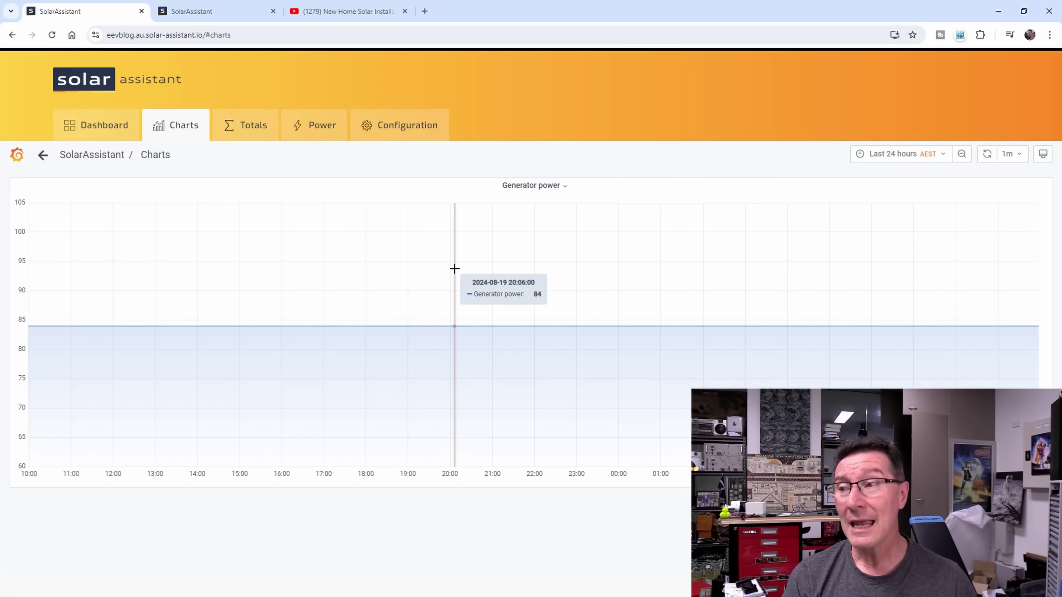
Return to the dashboard, switch to the already open inverter settings page, and examine the Auxiliary section's AC couple stop capacity.
click(113, 130)
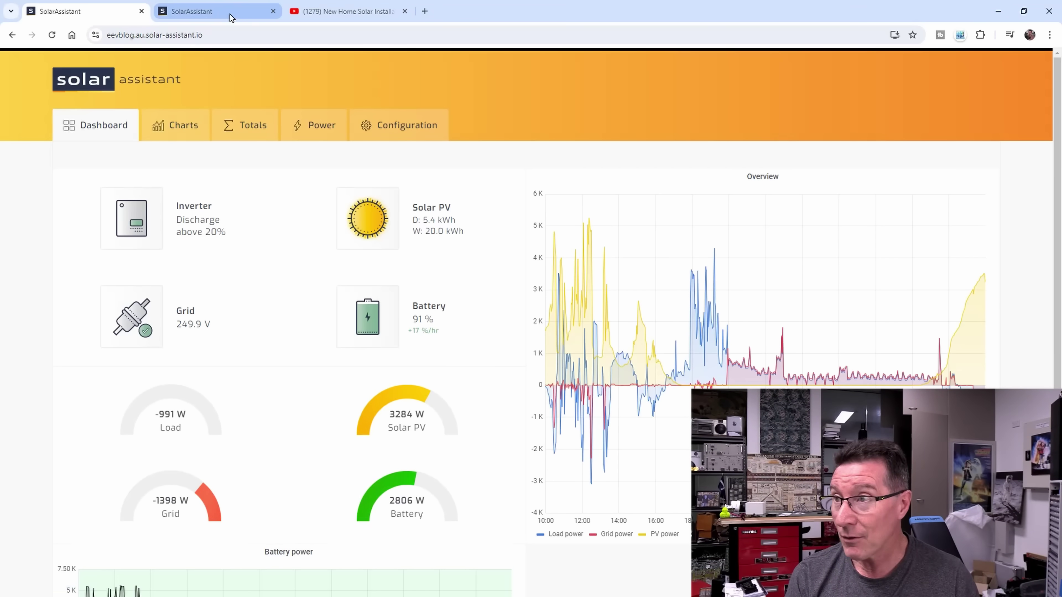
click(192, 11)
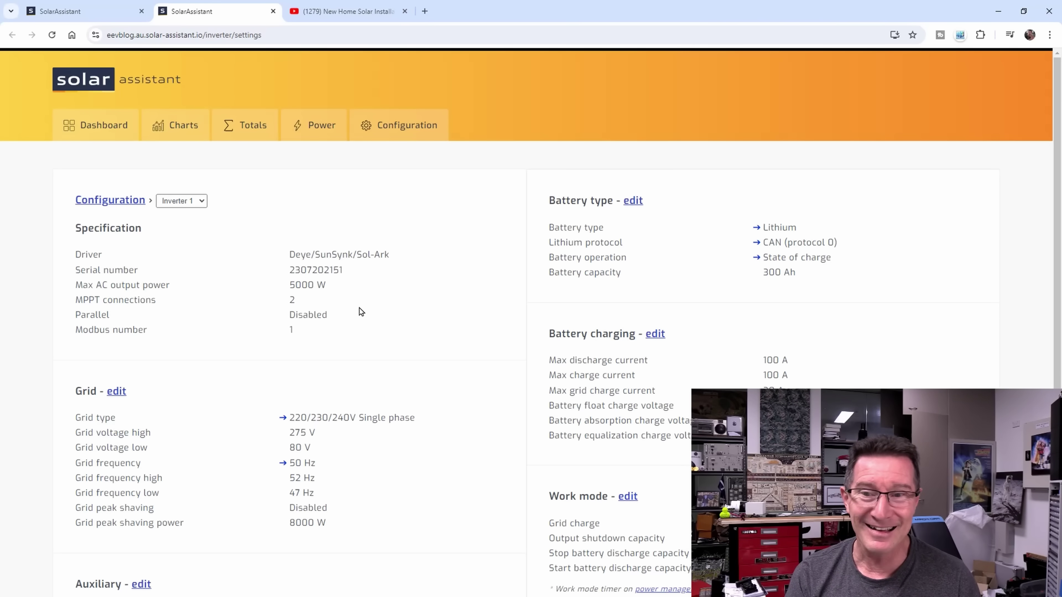
scroll(360, 309, down, 5)
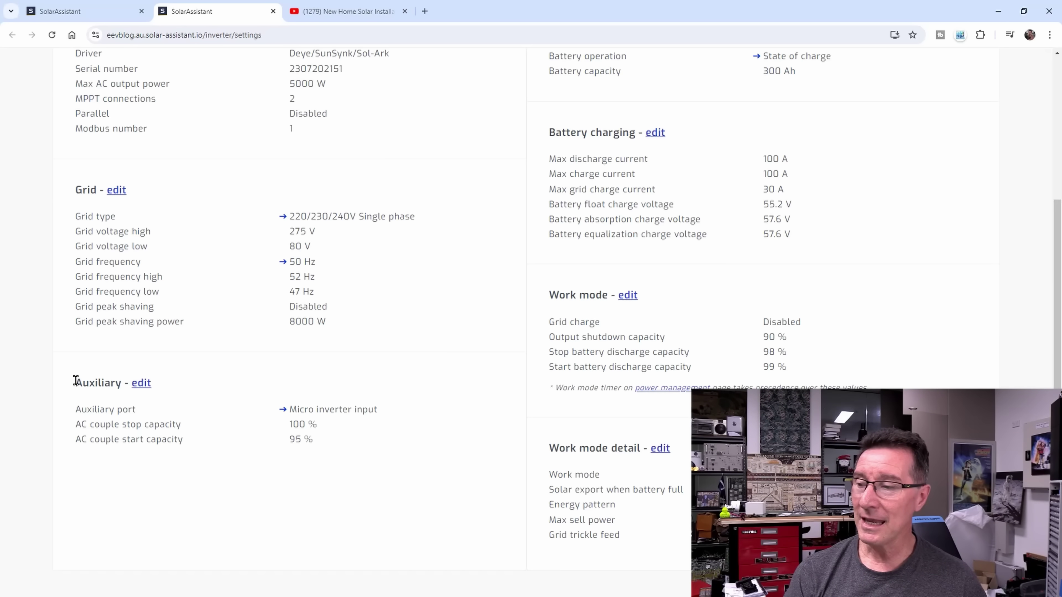
drag(76, 381, 182, 394)
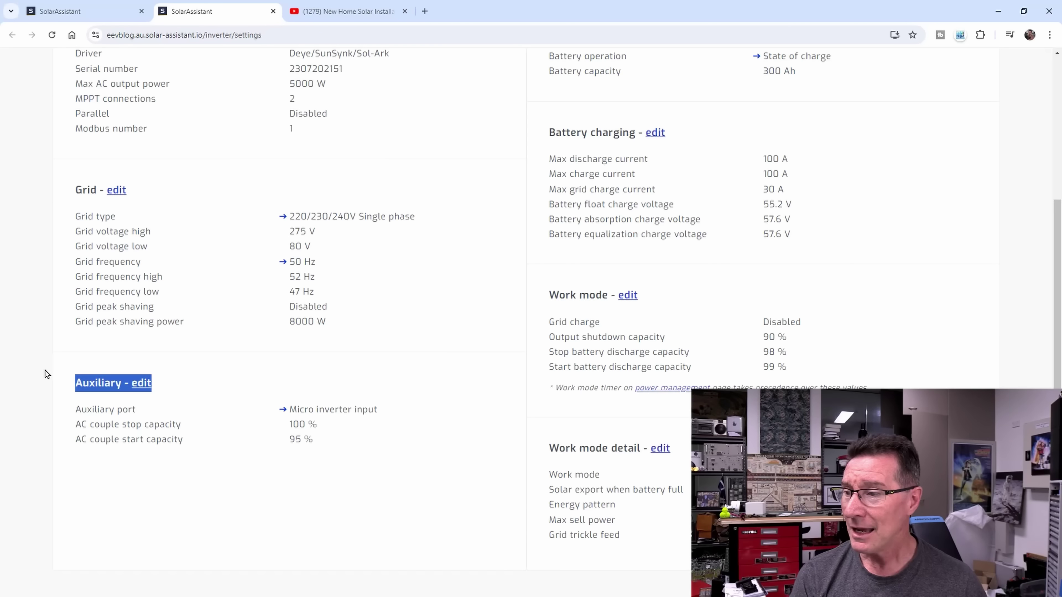
drag(78, 418, 205, 424)
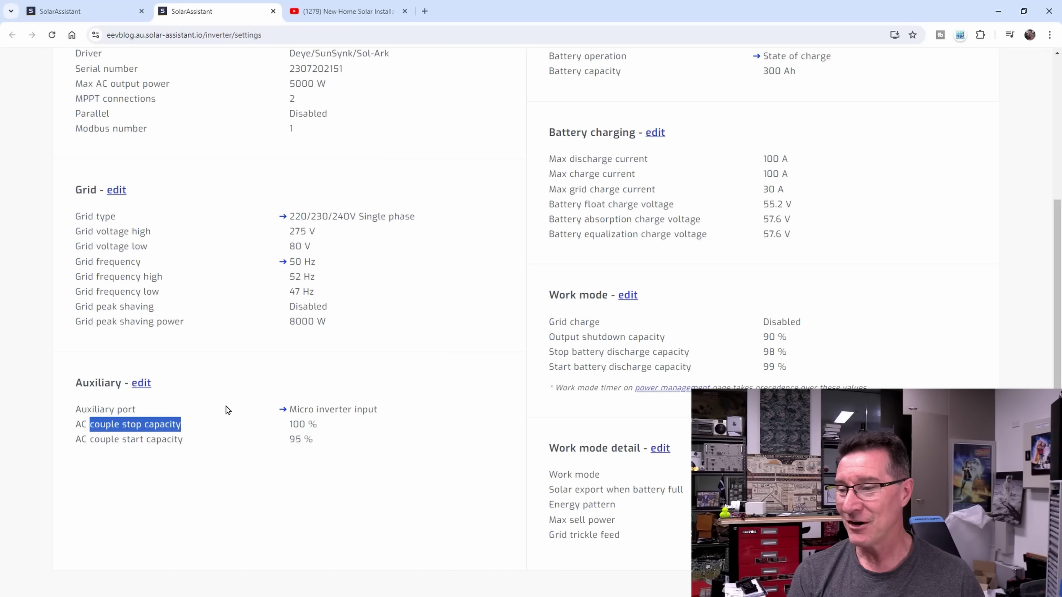
click(235, 371)
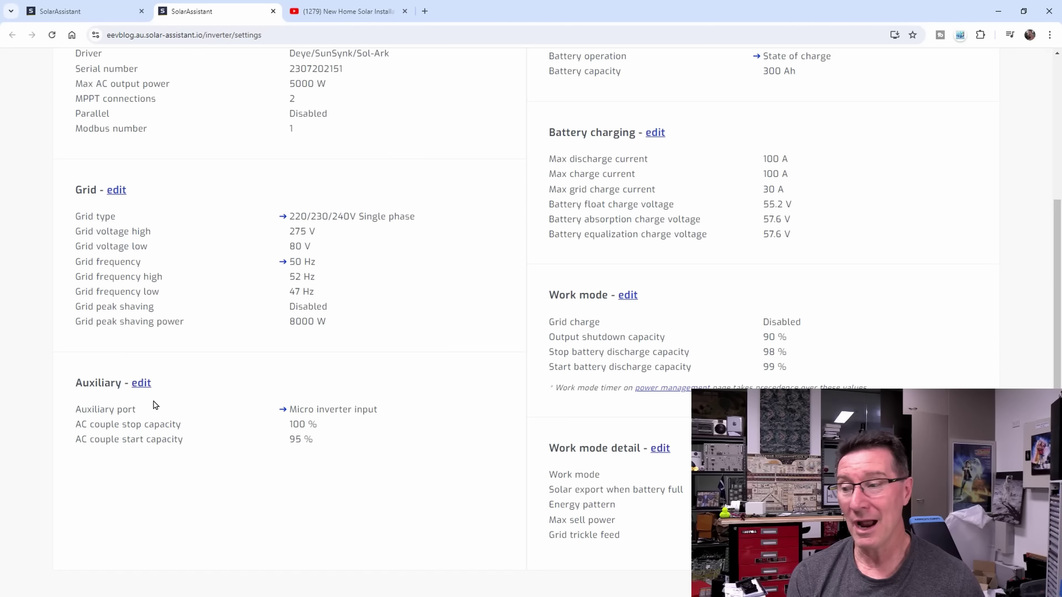
Compare the AC couple start and stop capacity settings in the Auxiliary section by highlighting their labels and values.
drag(76, 438, 201, 455)
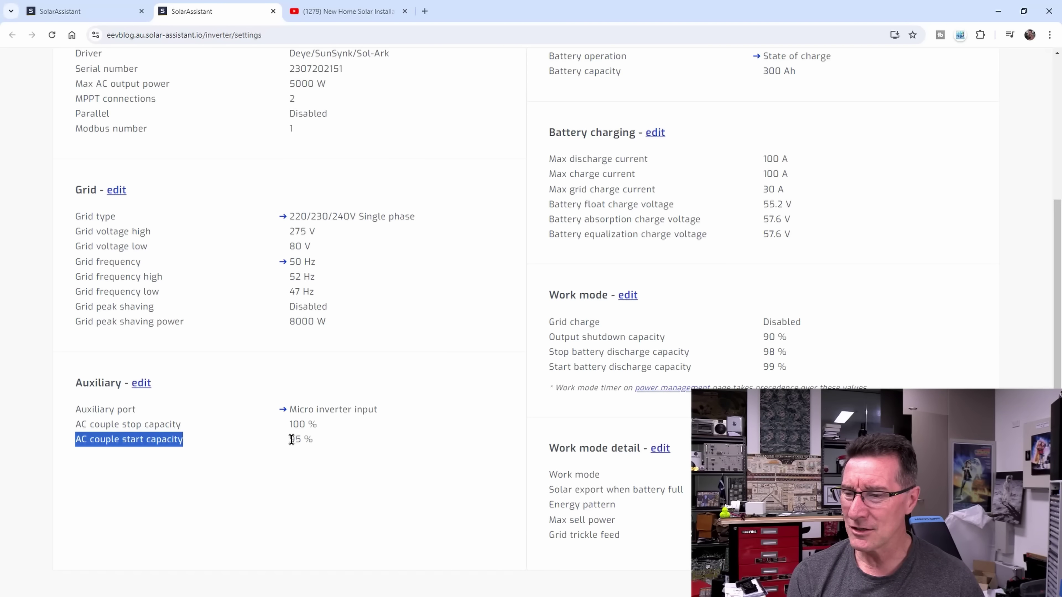
drag(291, 440, 326, 451)
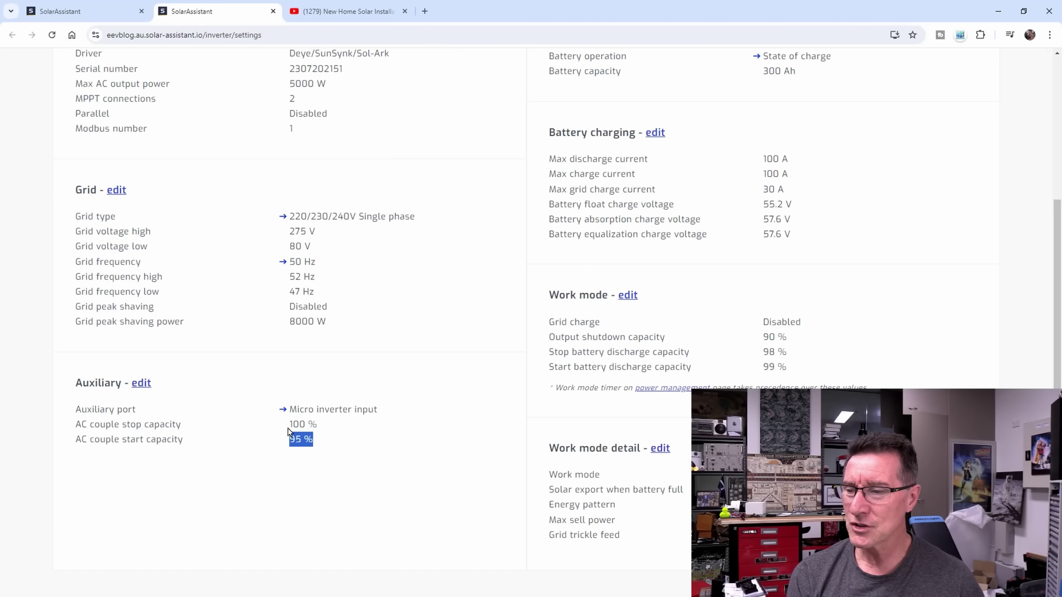
drag(289, 424, 309, 425)
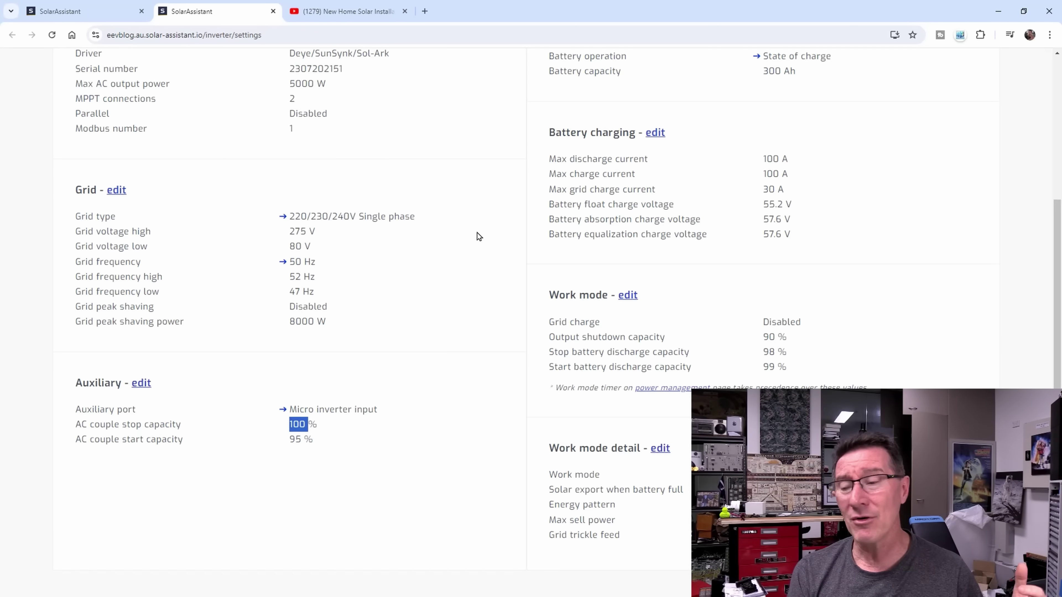
click(82, 436)
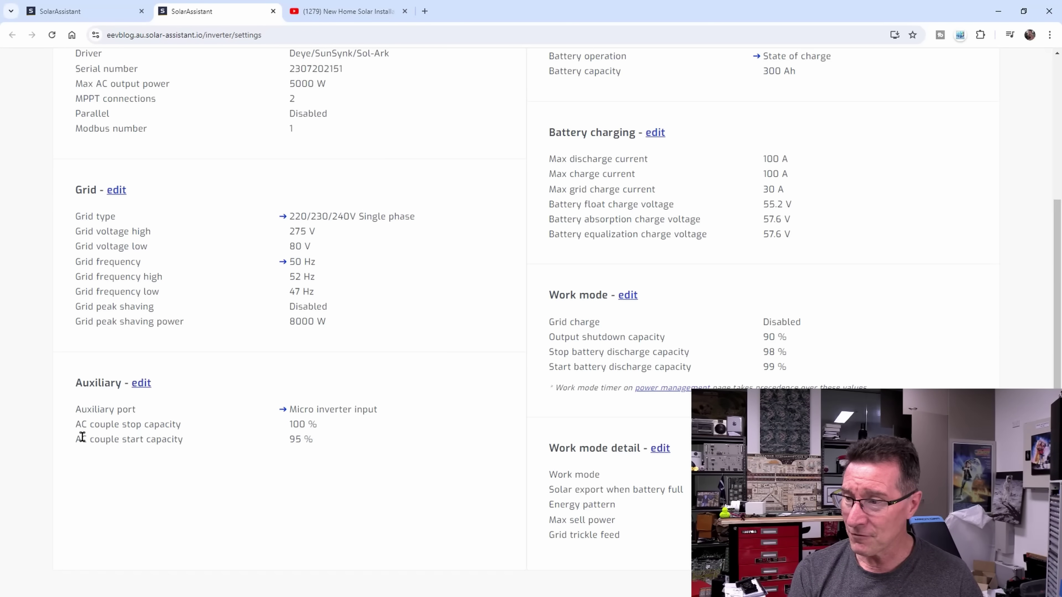
drag(79, 427, 277, 451)
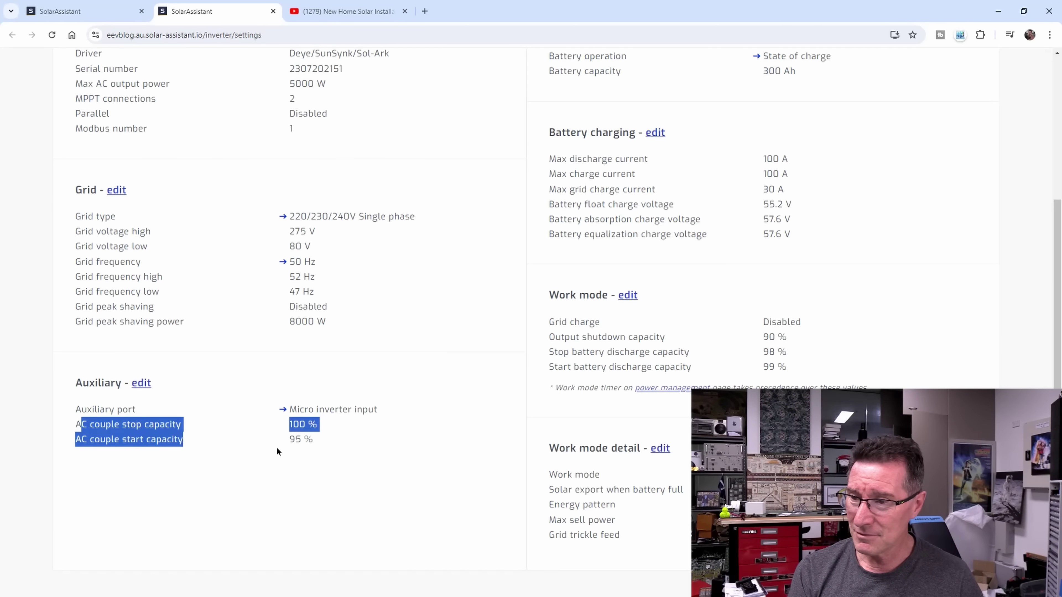
click(121, 436)
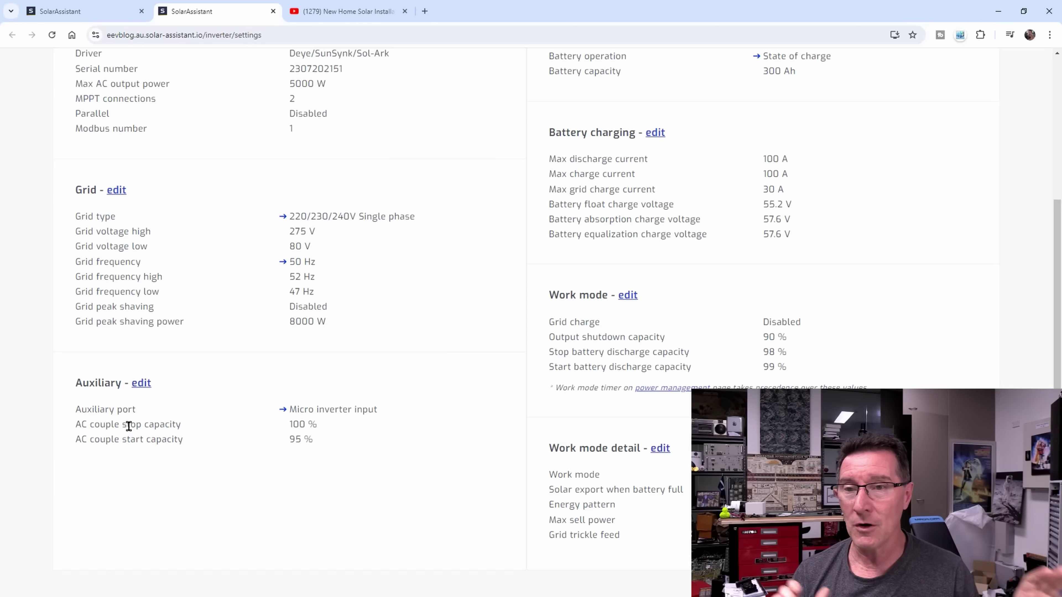
Check the inverter specification at the start of the settings page, then highlight the AC couple stop capacity label.
scroll(439, 308, up, 2)
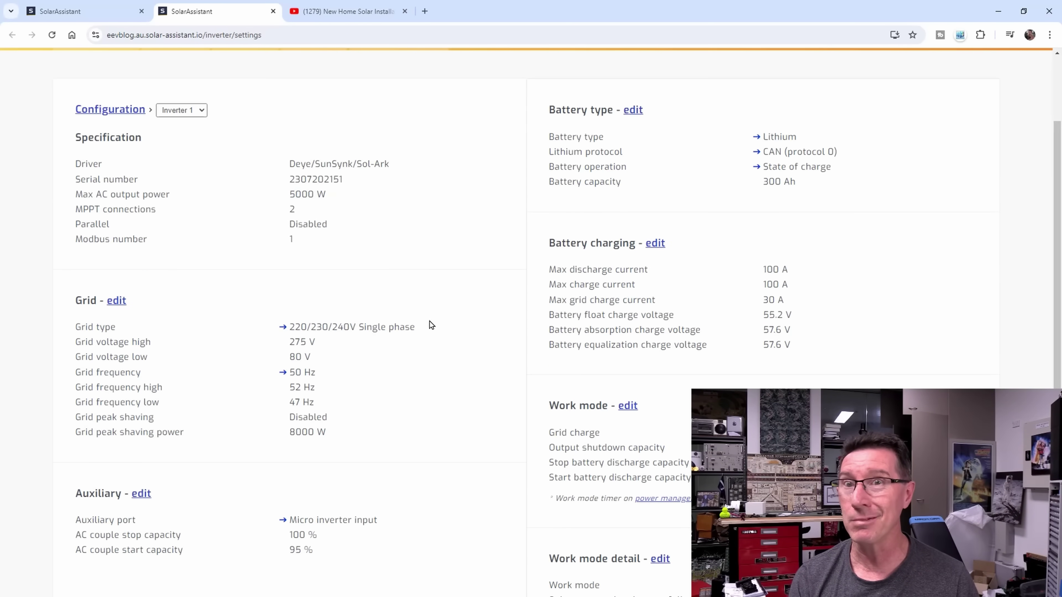
scroll(409, 278, up, 2)
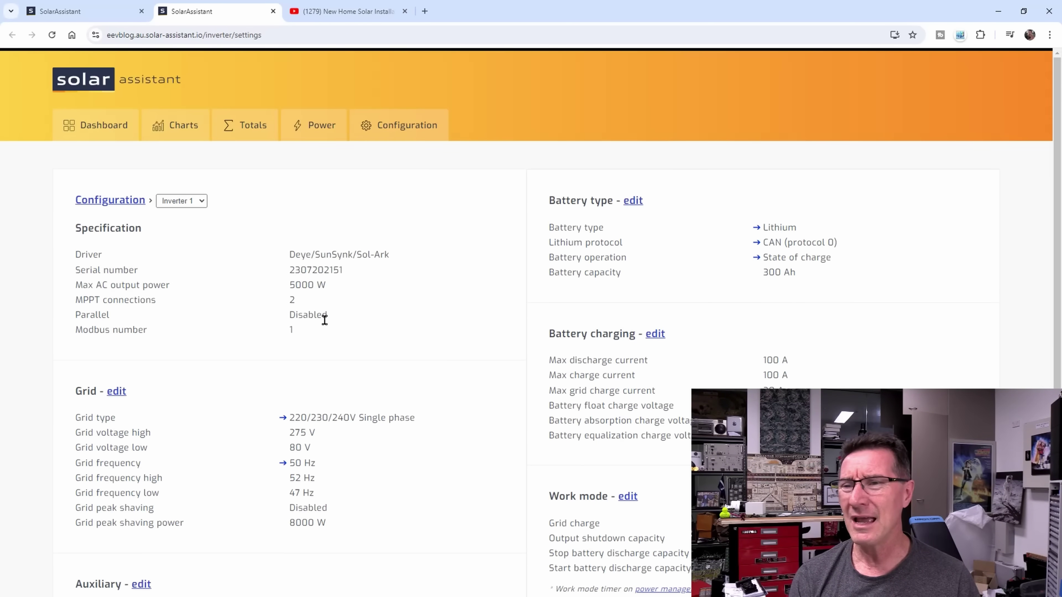
scroll(324, 319, down, 2)
scroll(327, 324, down, 2)
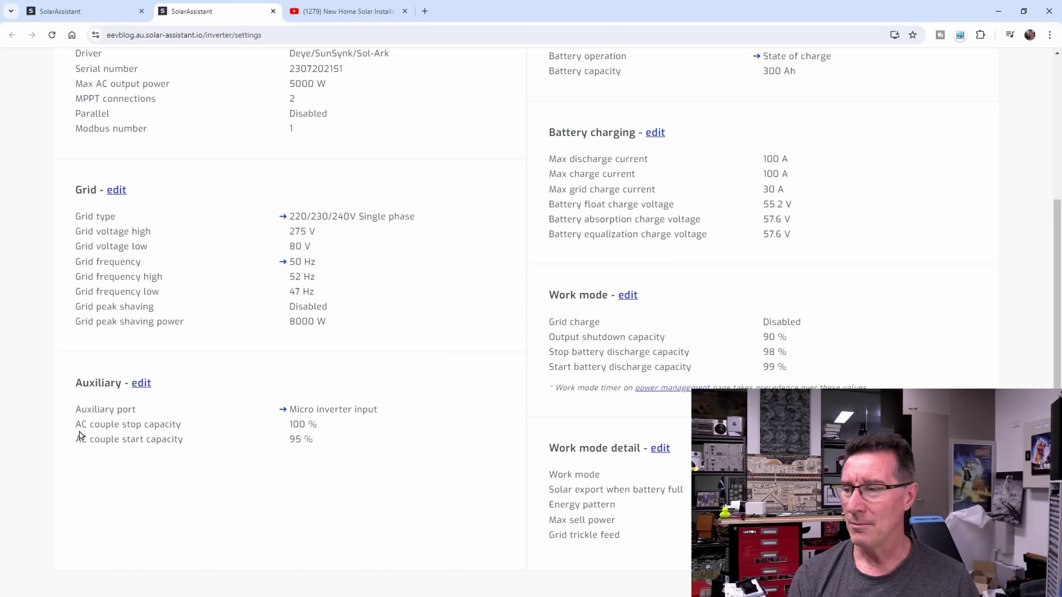
drag(76, 424, 197, 426)
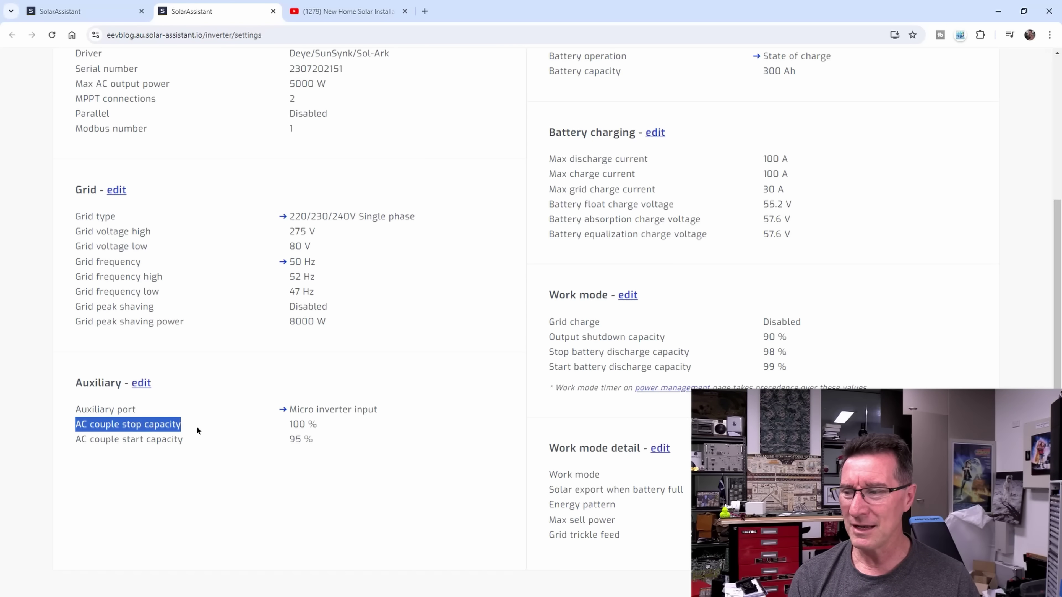
Highlight the AC couple start capacity label in the Auxiliary section, and return to the SolarAssistant dashboard.
drag(78, 441, 212, 446)
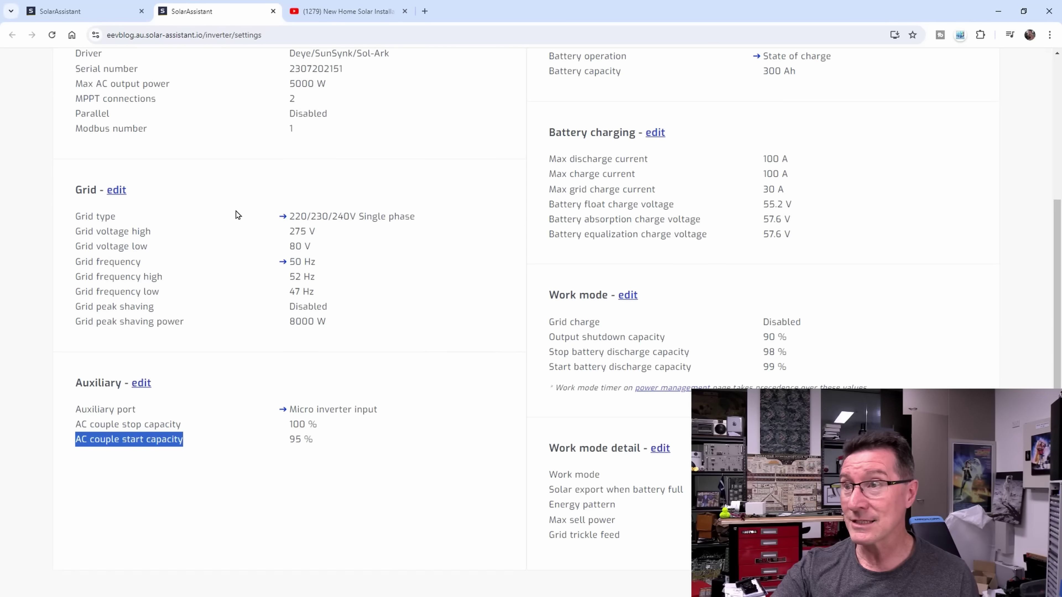
scroll(443, 376, up, 4)
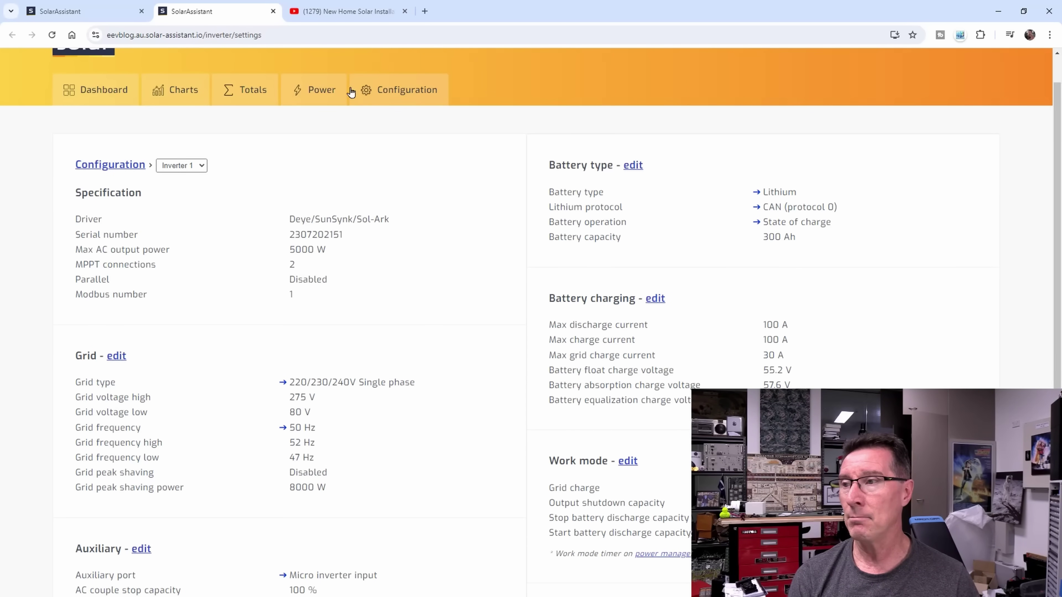
key(ctrl+1)
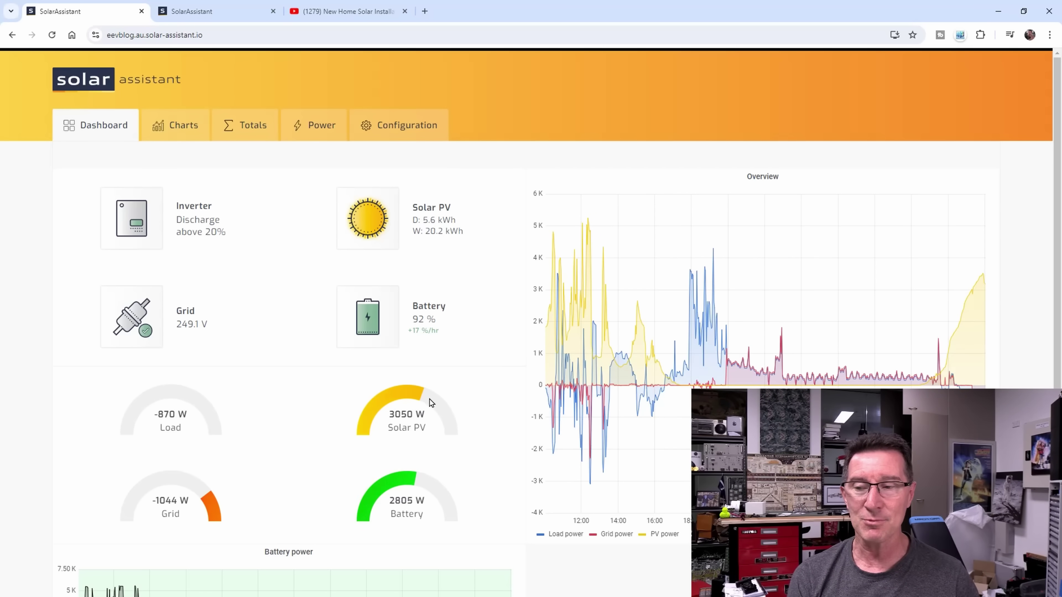
Examine the dashboard's Overview chart and inspect the Battery power and Battery state of charge charts over the past day.
mouse_move(986, 259)
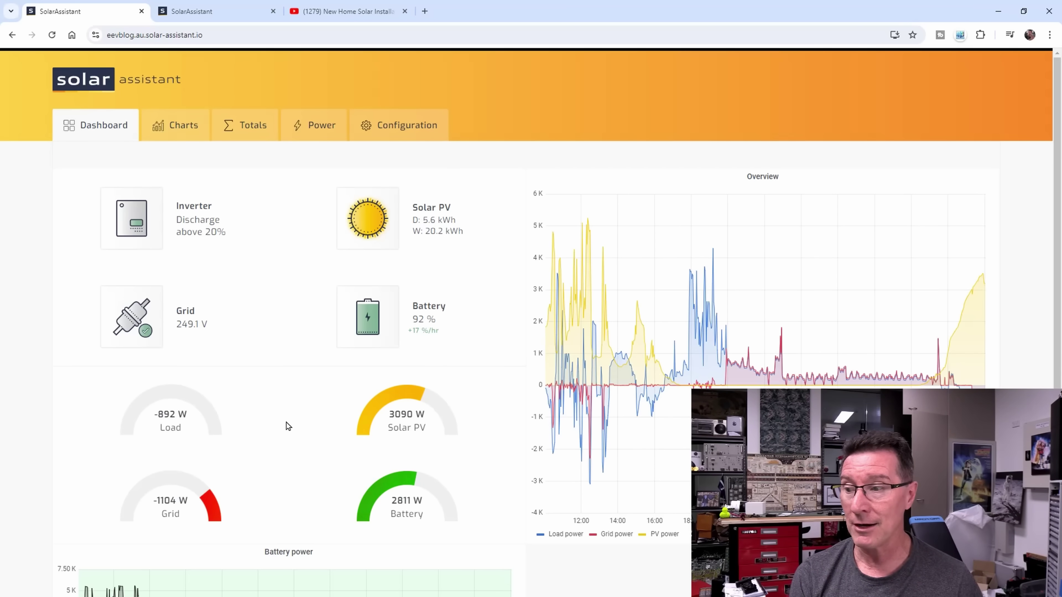
scroll(254, 361, down, 5)
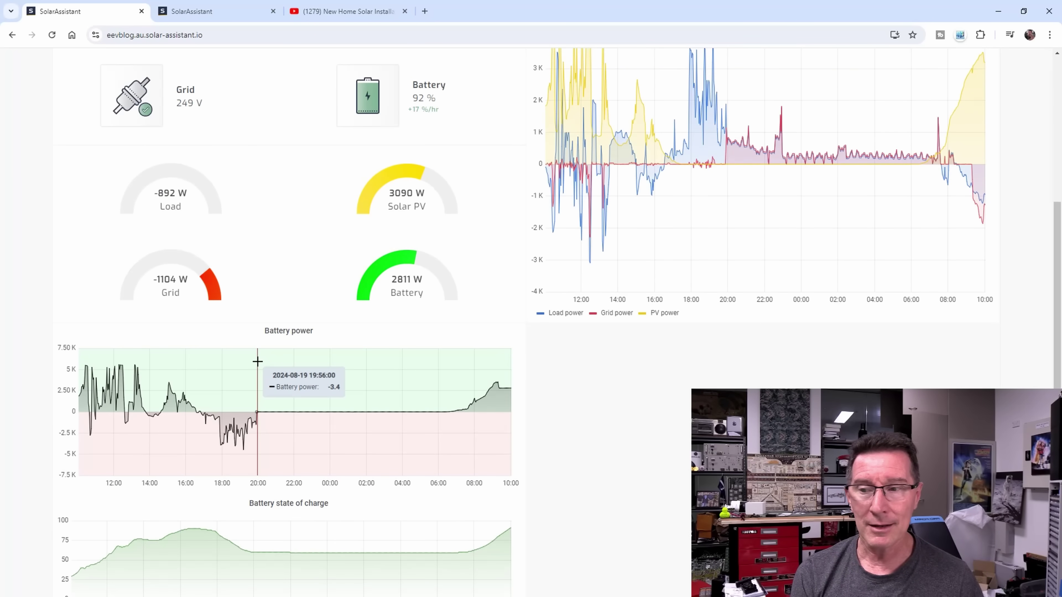
mouse_move(164, 357)
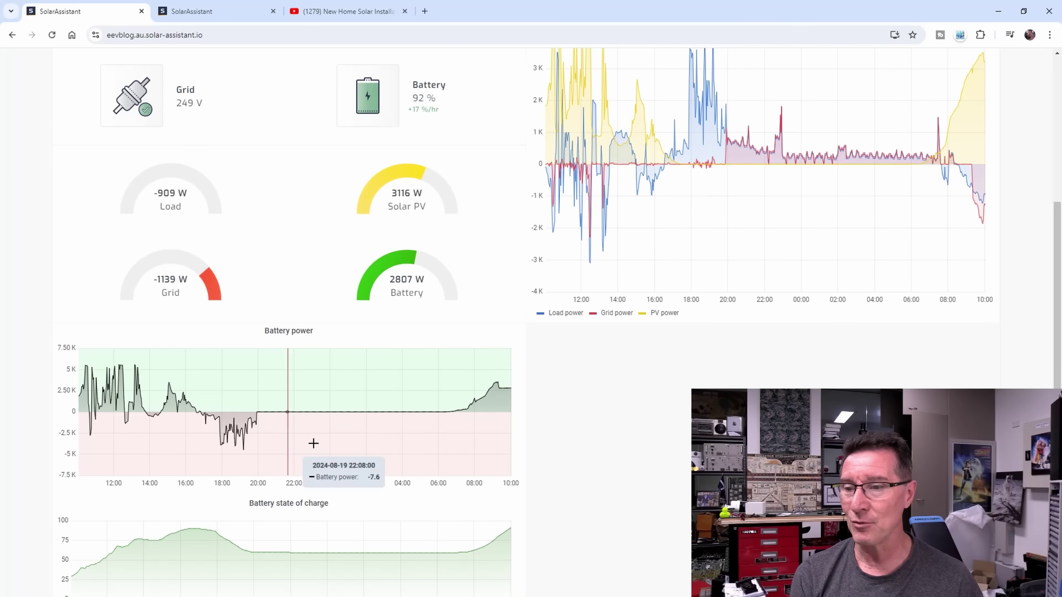
mouse_move(419, 354)
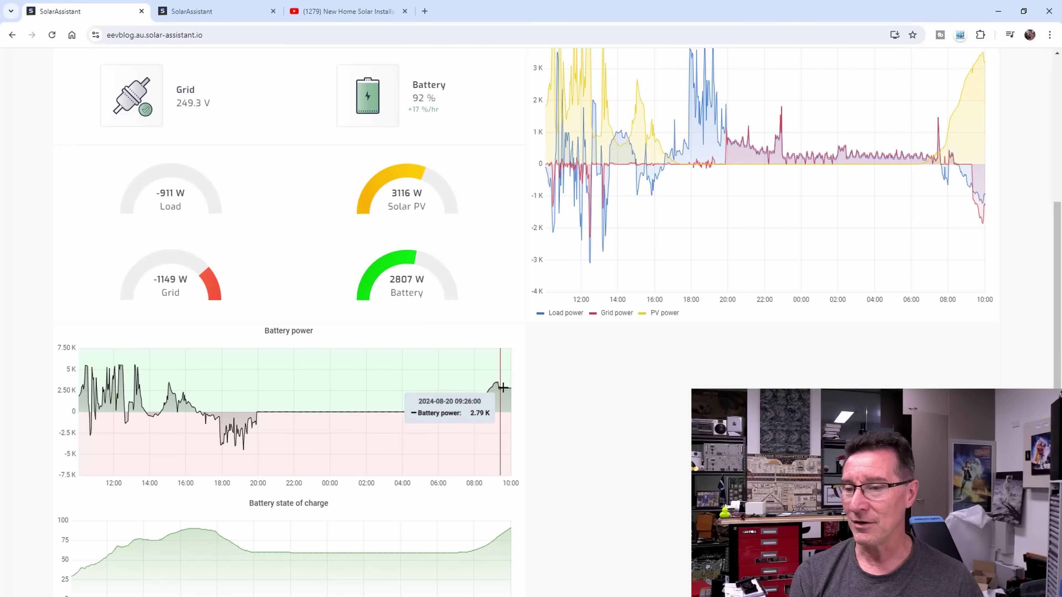
scroll(498, 380, down, 1)
mouse_move(457, 545)
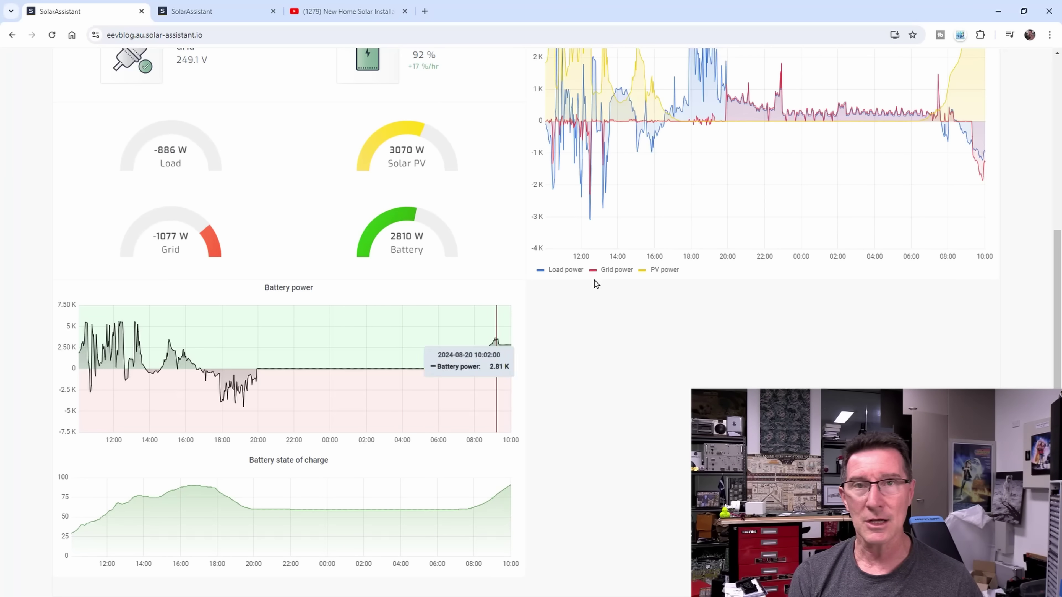
Recheck the dashboard's power gauges and Overview chart, then open the charts page and examine the Auxiliary PV power chart.
scroll(233, 346, up, 6)
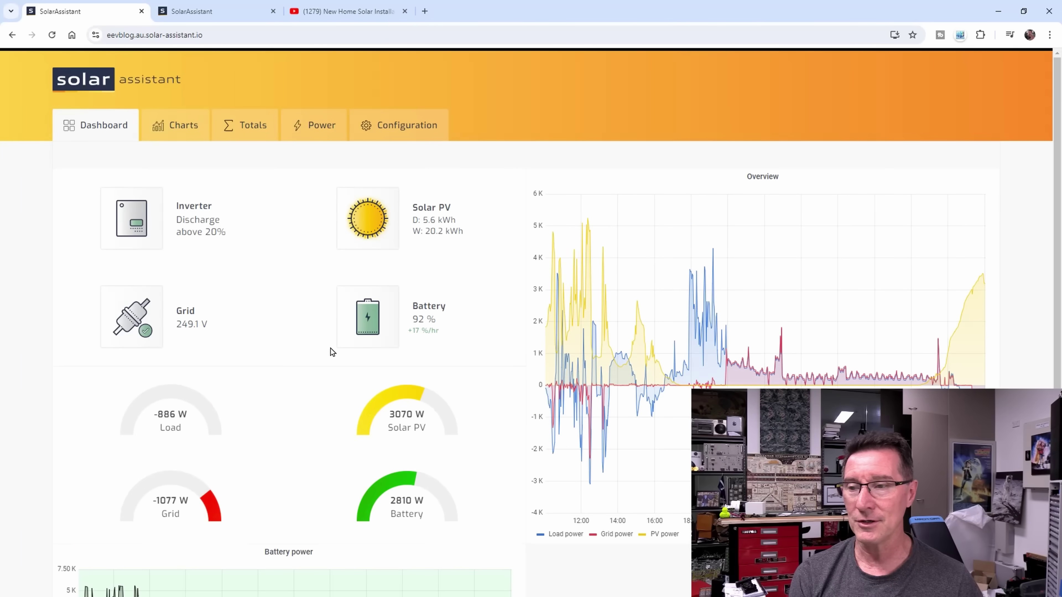
scroll(670, 376, down, 4)
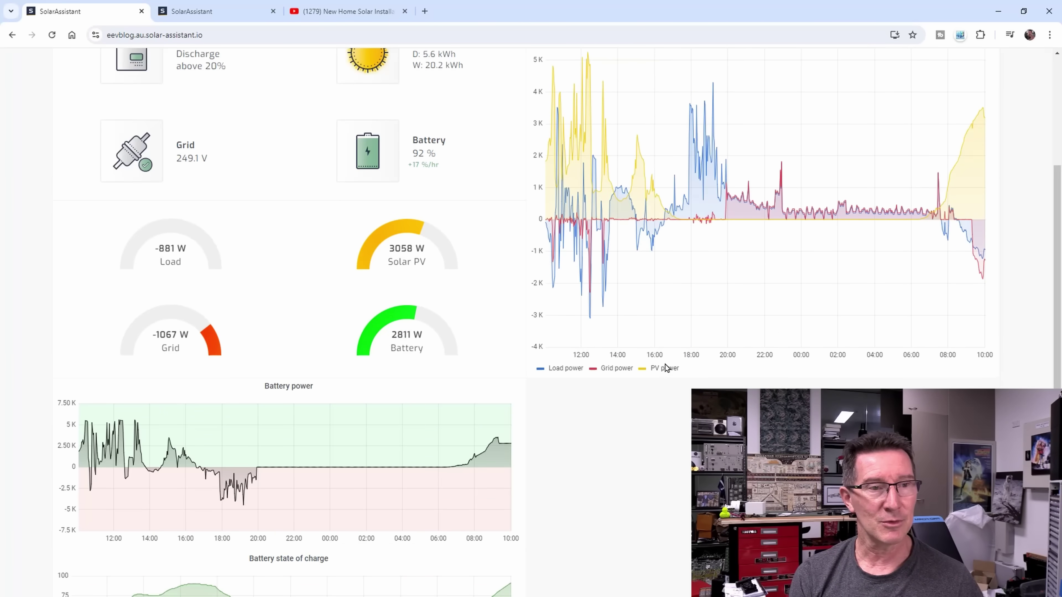
scroll(652, 359, up, 4)
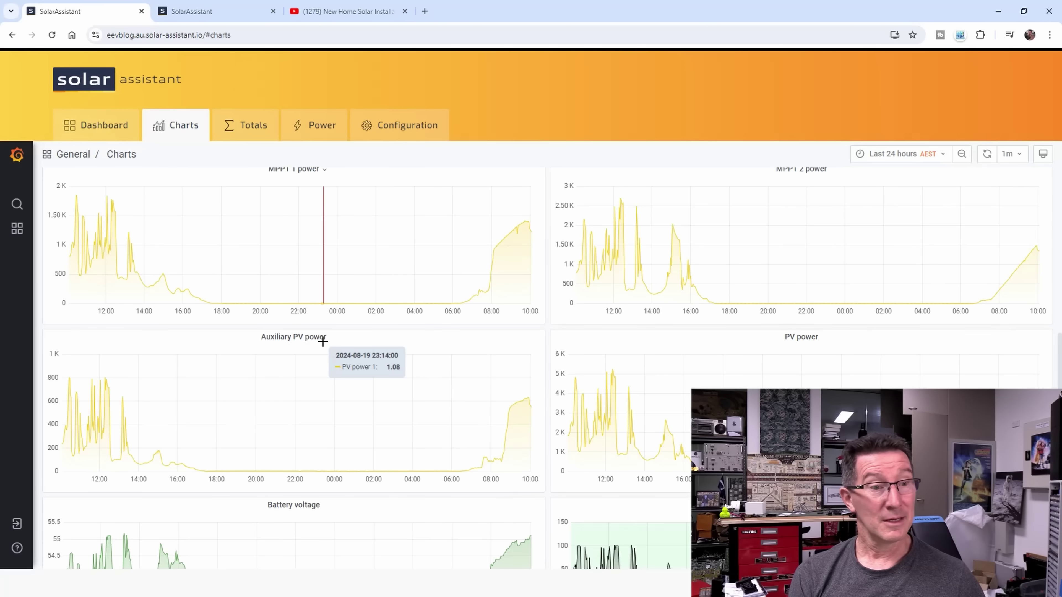
scroll(322, 342, down, 3)
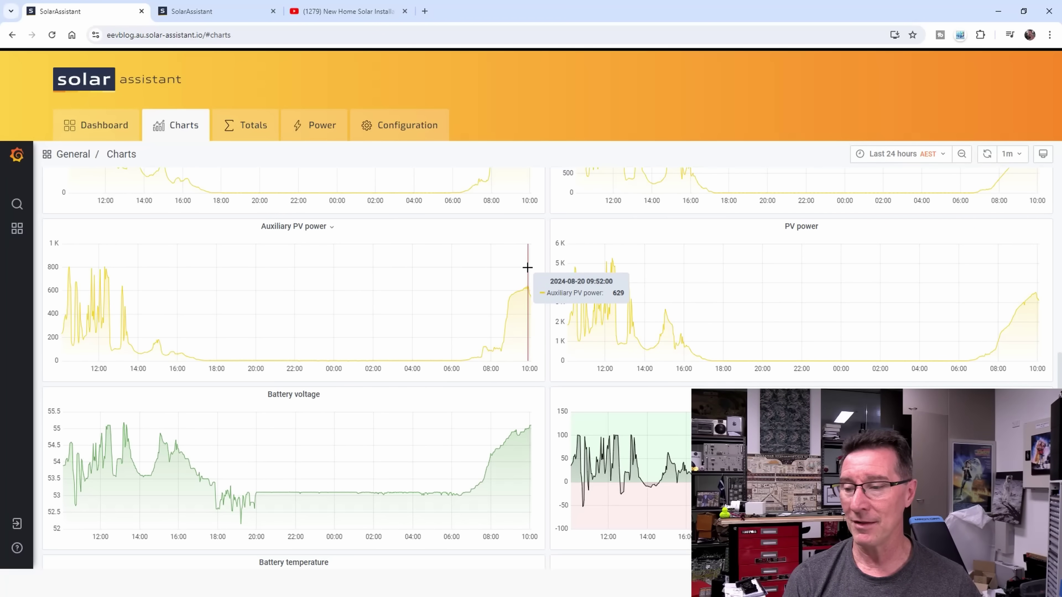
Switch to the Deye inverter photo in IrfanView and examine the power flow readings on its display.
scroll(502, 347, down, 8)
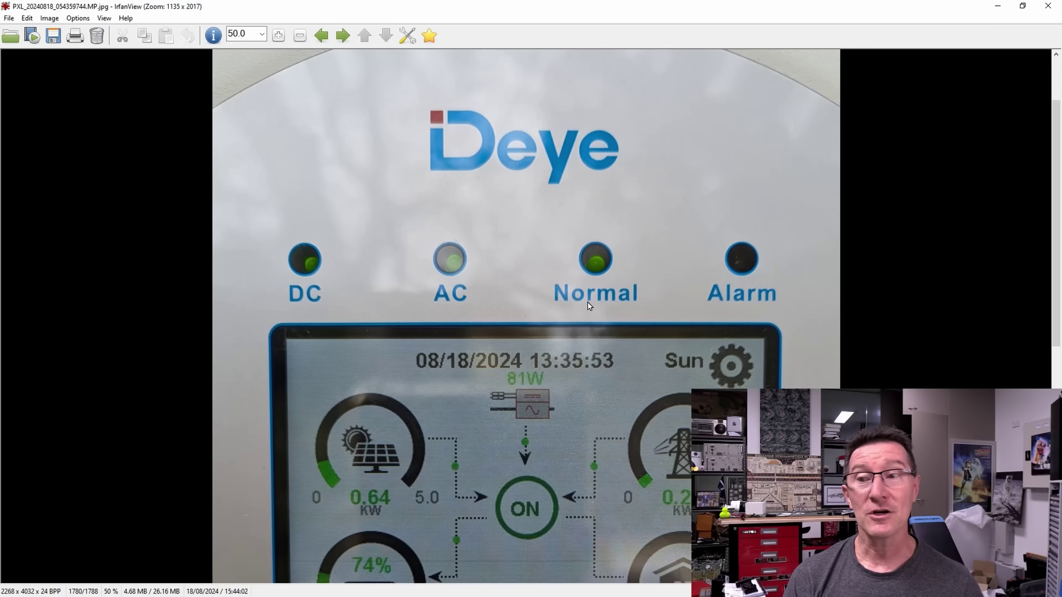
scroll(588, 305, down, 4)
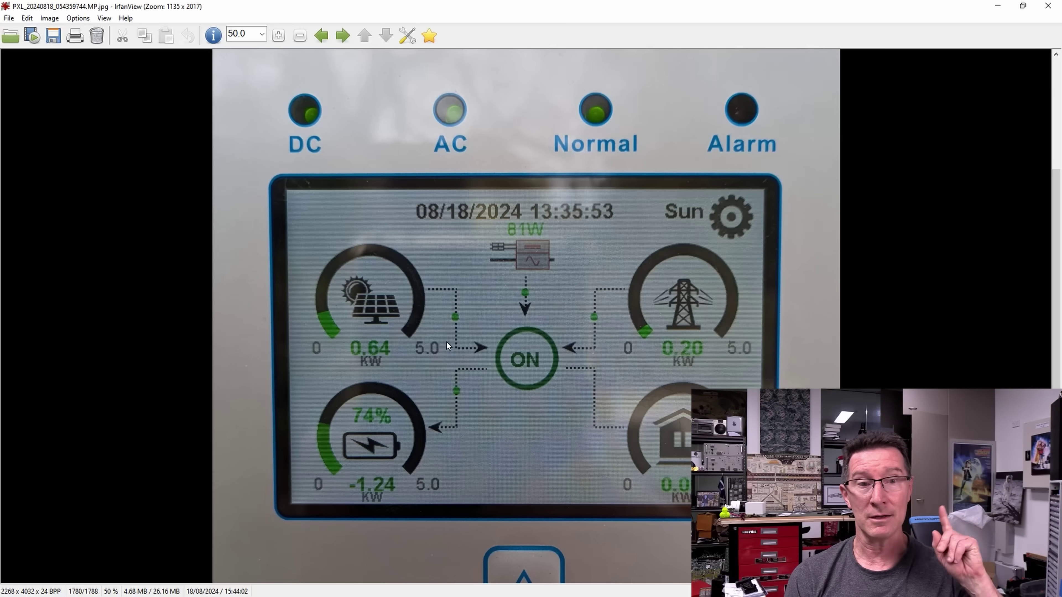
scroll(595, 379, down, 2)
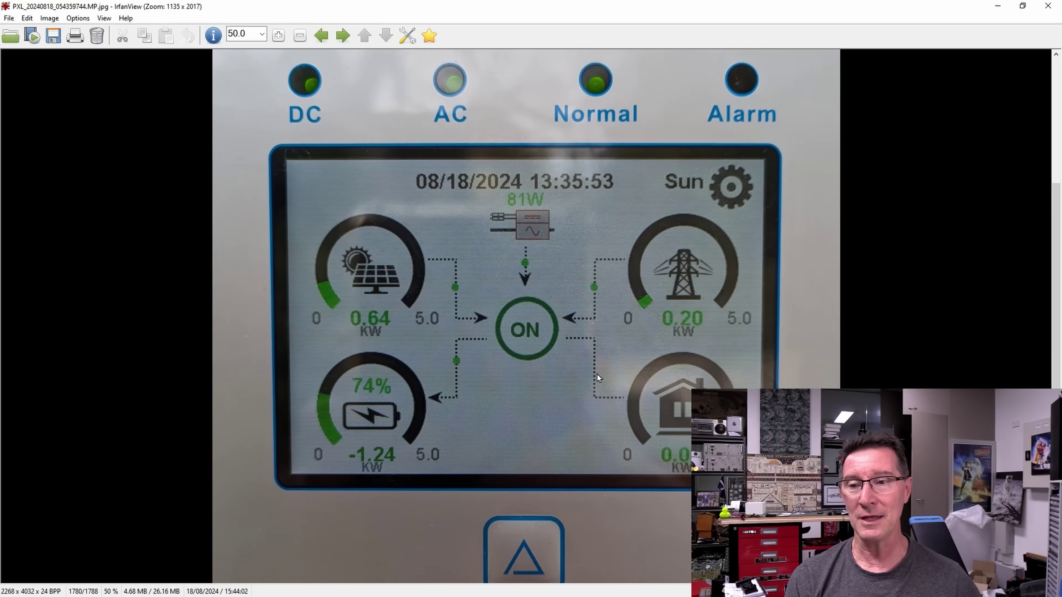